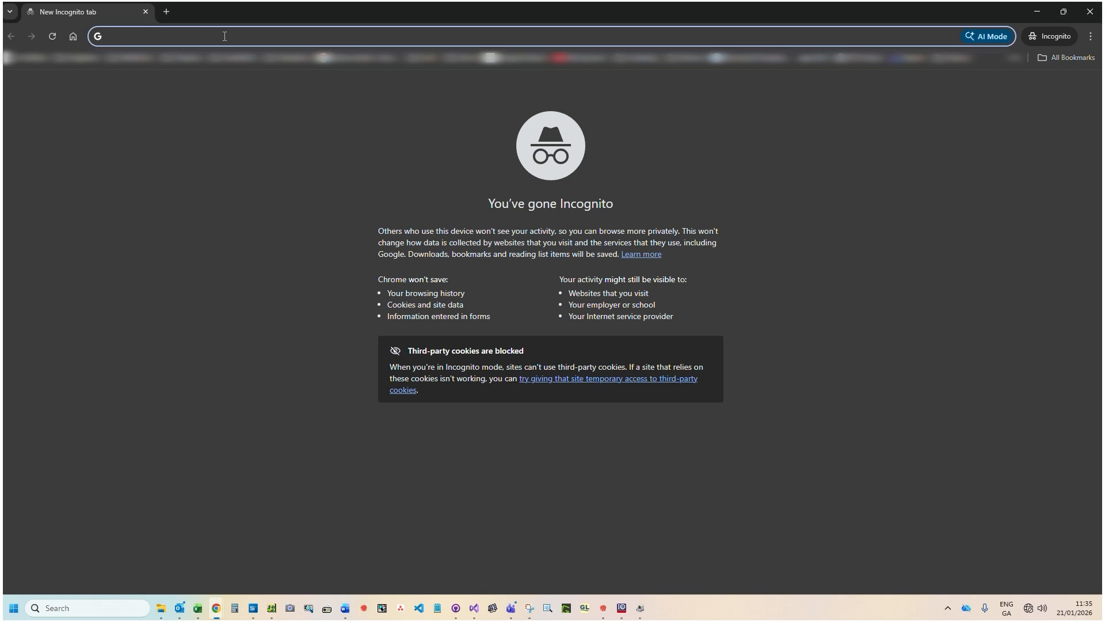
Step: Open the power supply's web interface at nevo_ap.local
type("nevo")
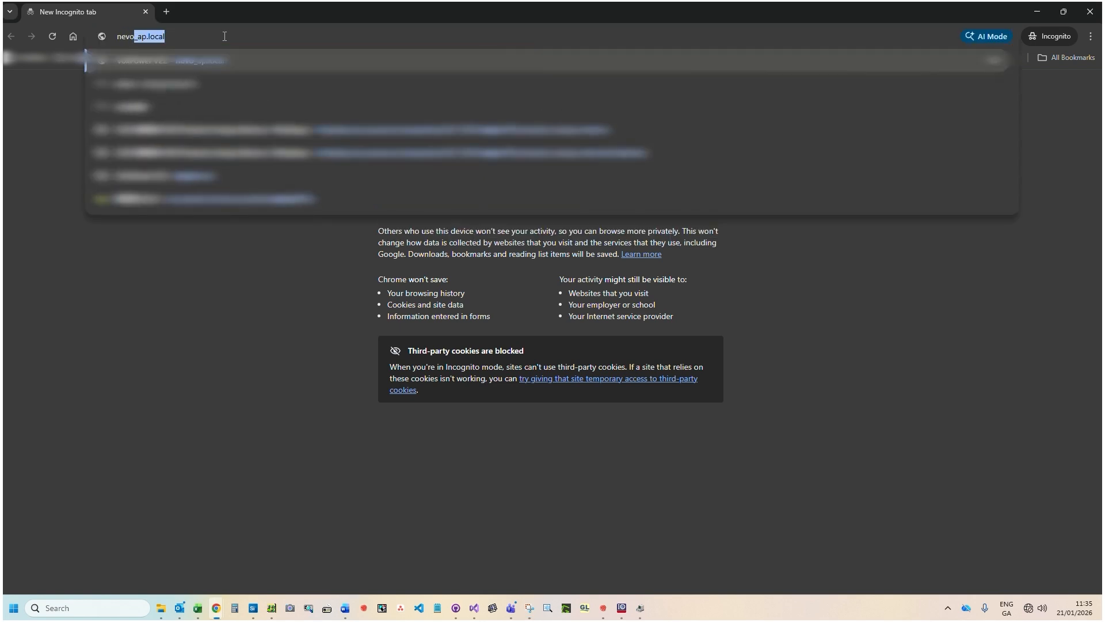
type("_ap.local")
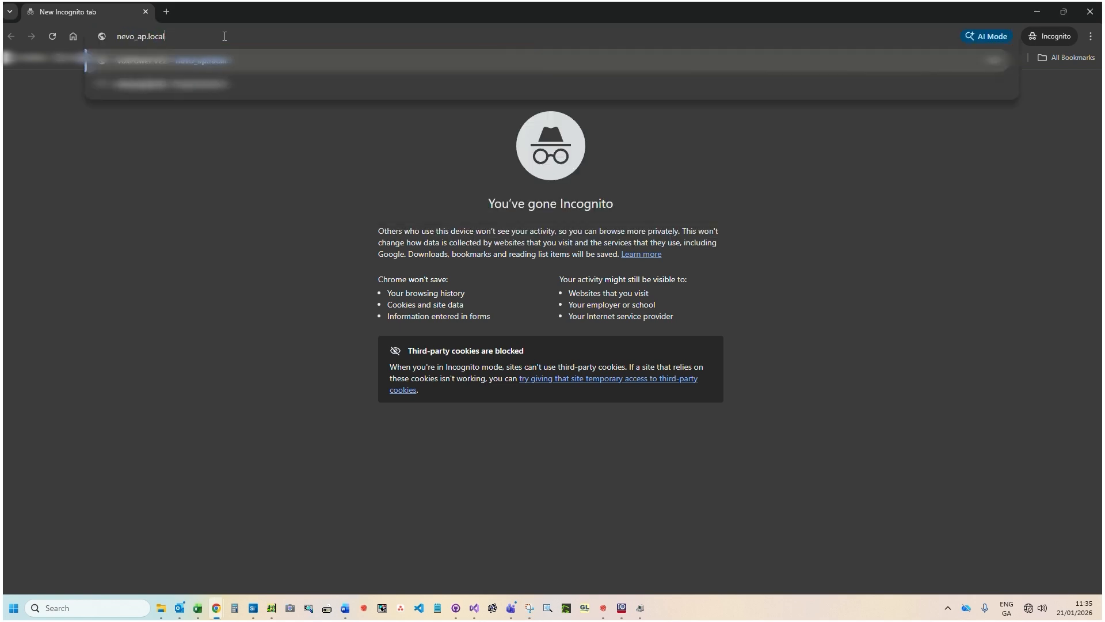
key("Return")
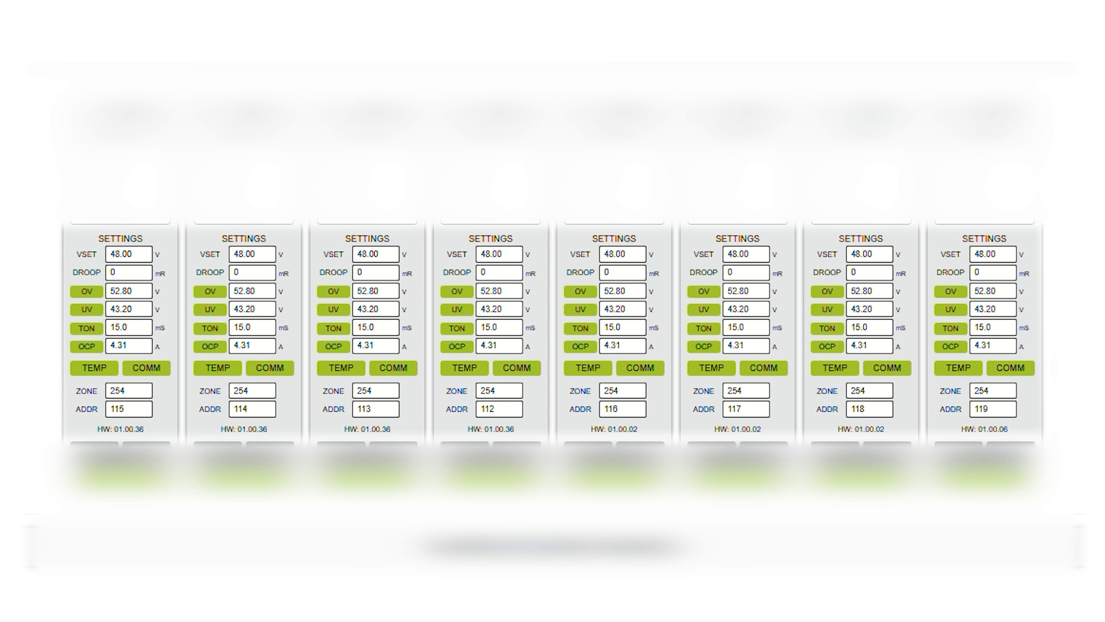
Step: Set VSET to 46 V on channel 1 and to 49 V on channel 3
double_click(107, 253)
type("46")
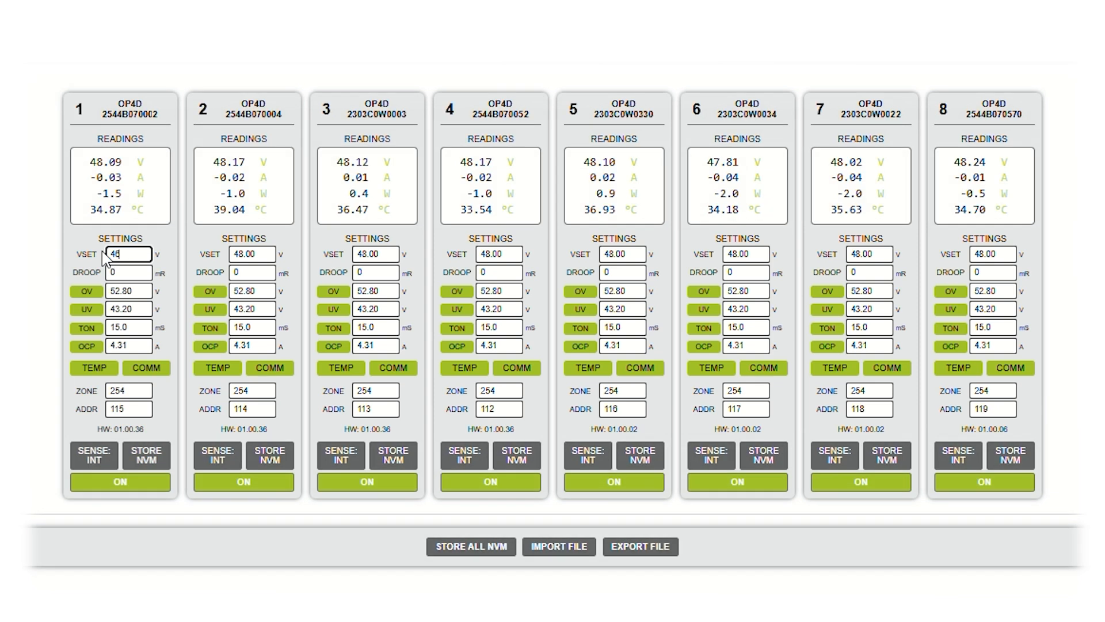
double_click(357, 253)
type("4")
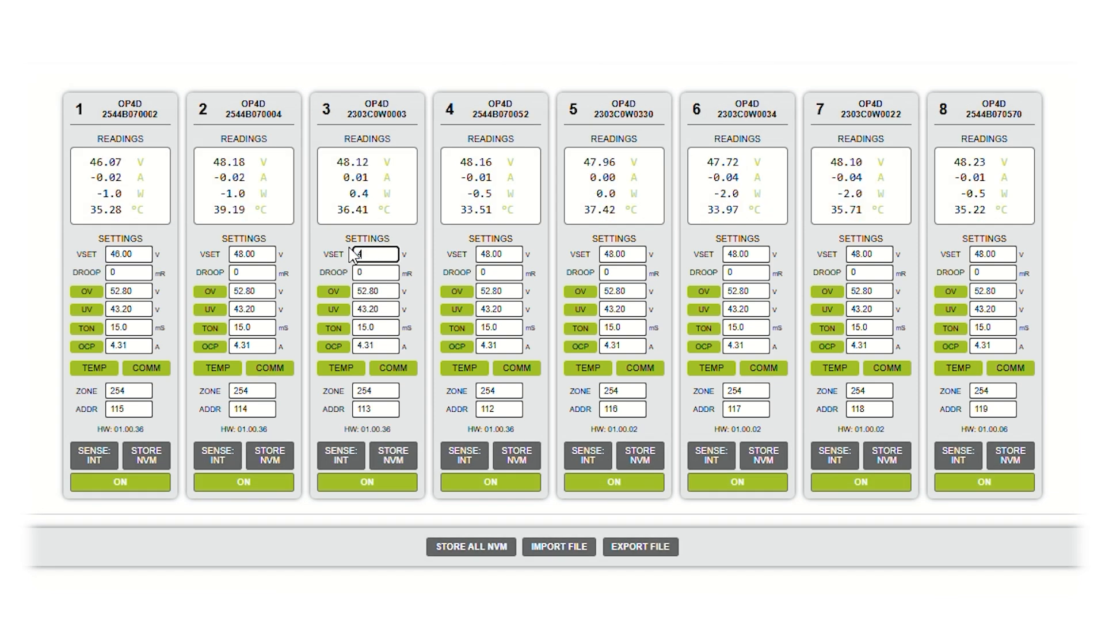
type("9")
key("Return")
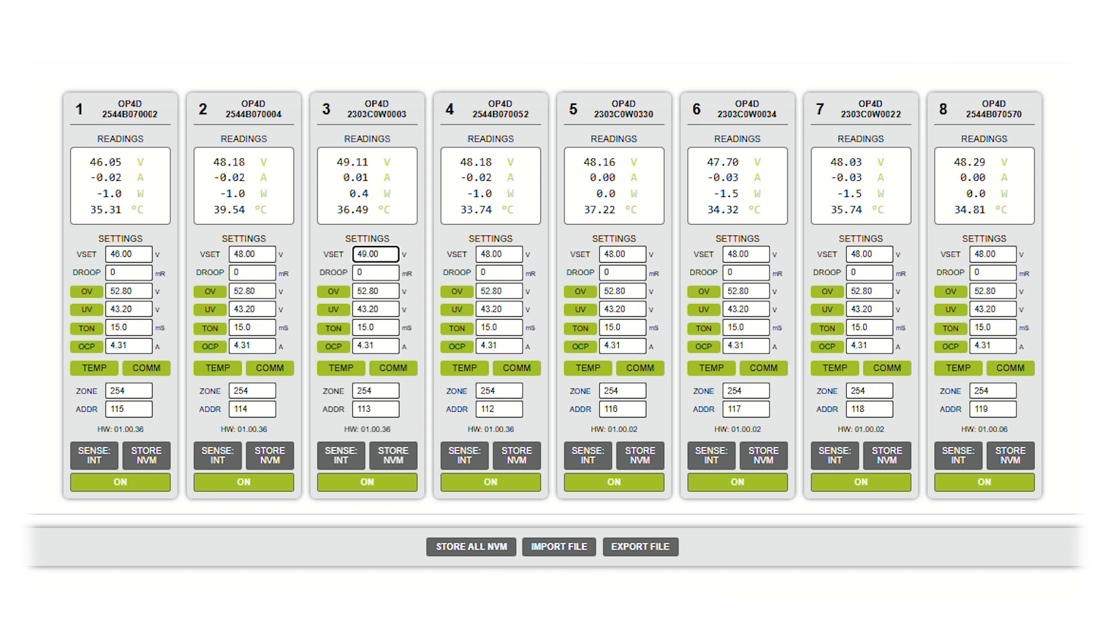
Step: Set VSET to 40 V on channel 1 and to 55 V on channel 3
left_click_drag(147, 252, 97, 254)
type("40")
key("Return")
left_click_drag(397, 254, 333, 255)
type("55.00")
key("Return")
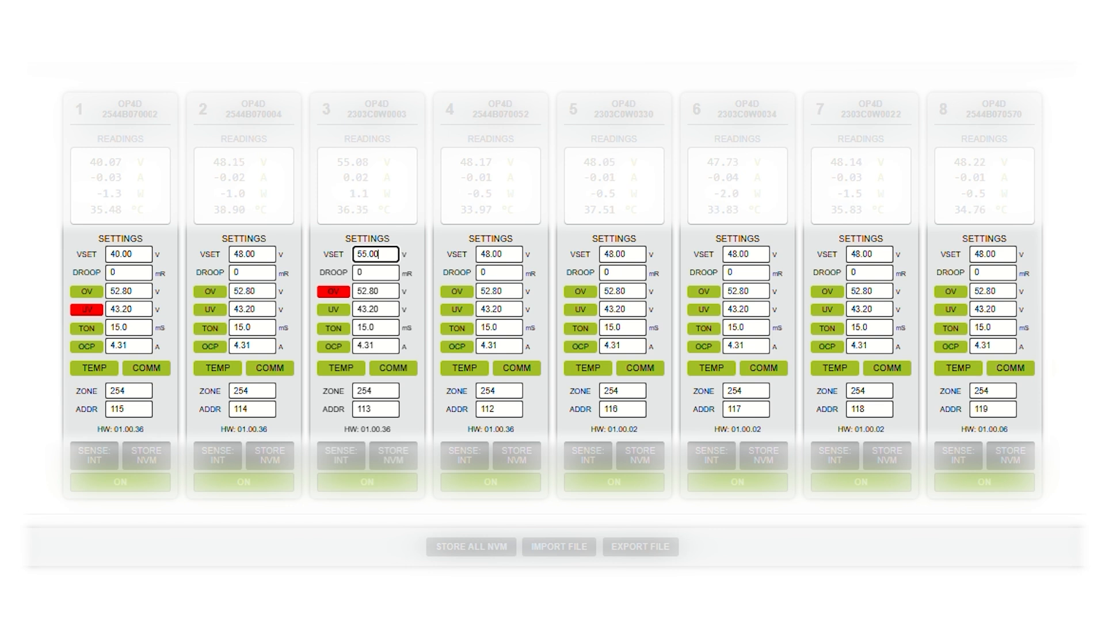
Step: Set VSET on channels 1 and 3 back to 48 V
left_click_drag(146, 252, 92, 256)
type("48")
left_click_drag(380, 252, 330, 255)
type("48")
key("Return")
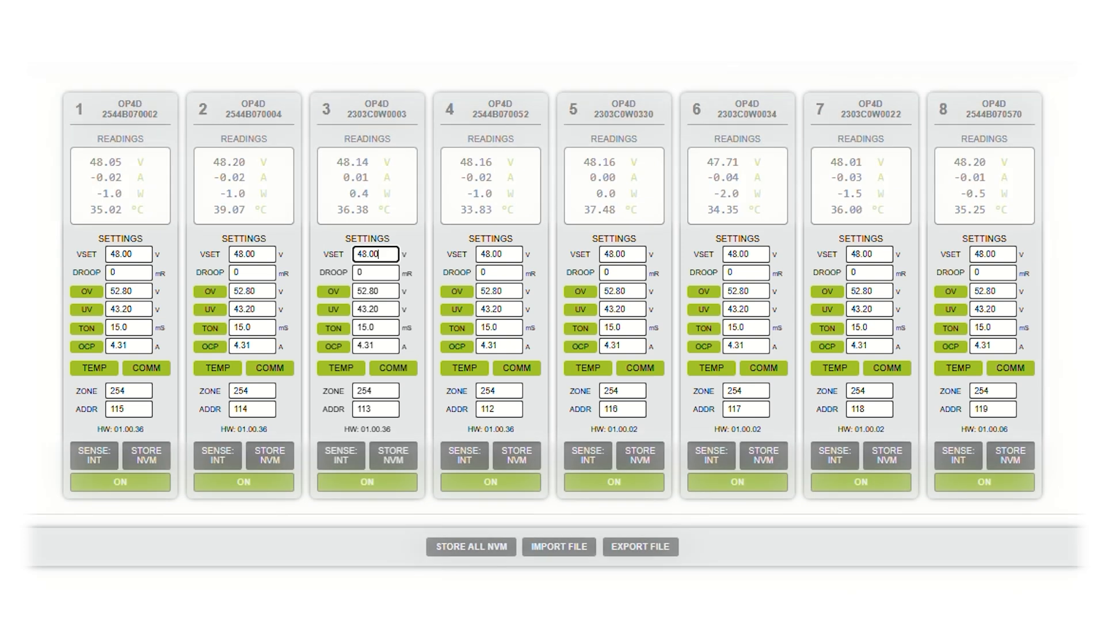
Step: Switch off the outputs of channels 2, 4 and 6, and switch them on again
left_click(244, 482)
left_click(491, 482)
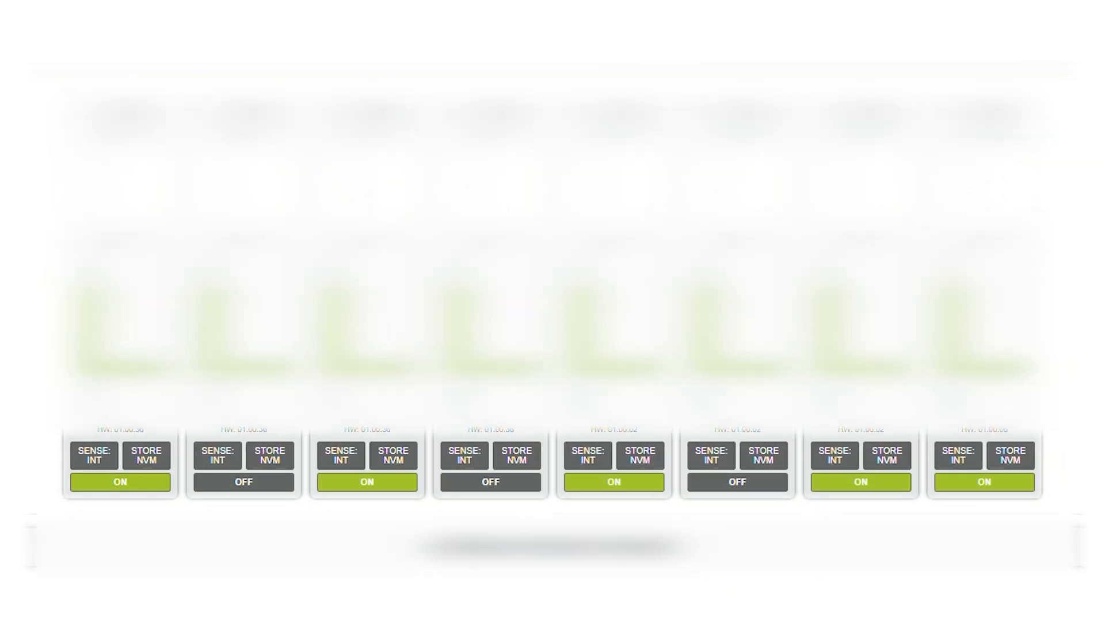
left_click(721, 485)
left_click(484, 488)
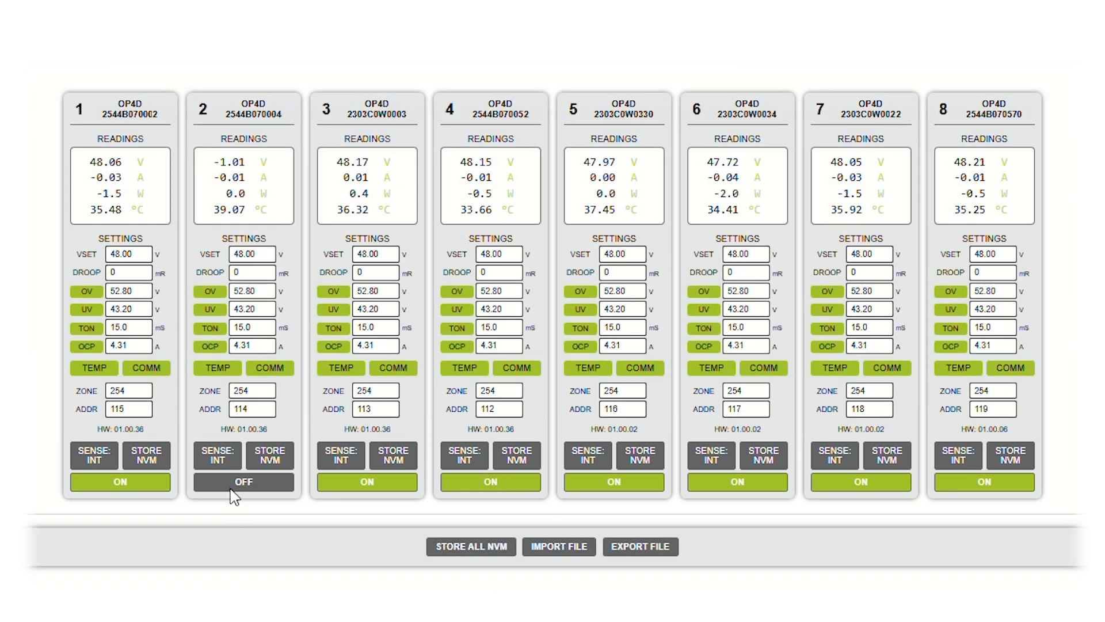
left_click(243, 482)
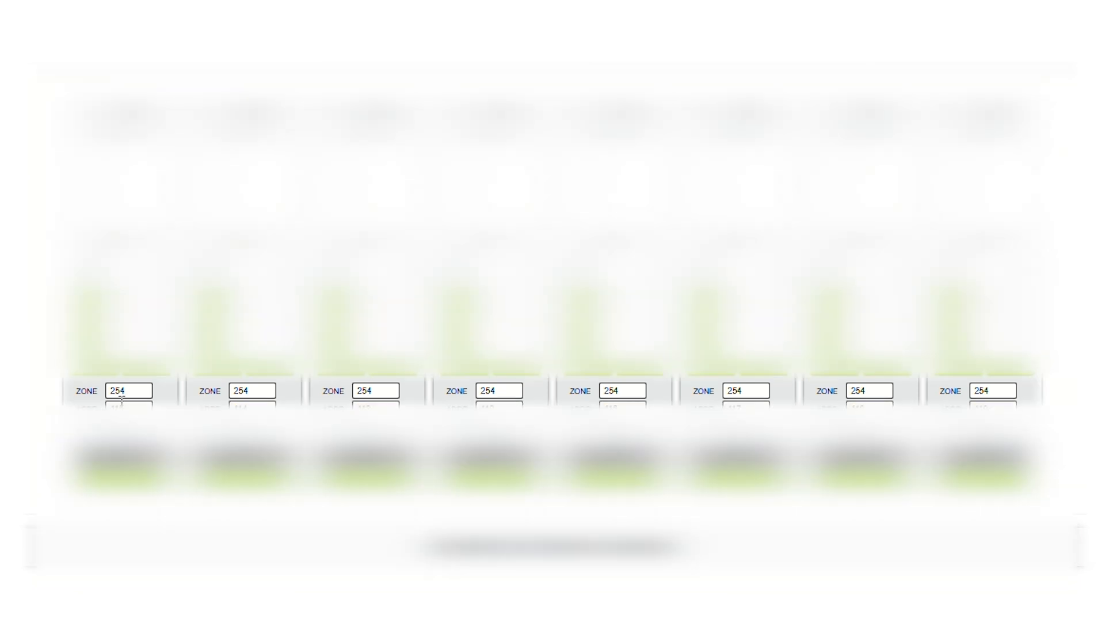
Step: Assign channels 1 and 2 to zone 0
double_click(122, 396)
type("0")
double_click(247, 392)
type("0")
Step: Assign channels 3 and 4 to zone 2
double_click(377, 393)
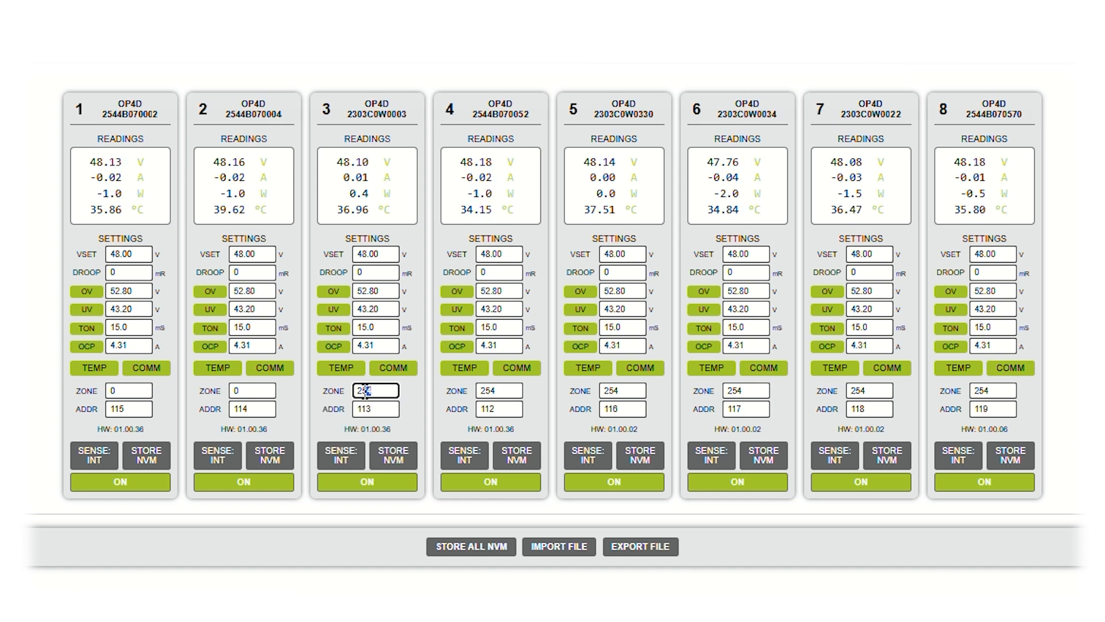
type("2")
left_click(429, 401)
double_click(495, 391)
type("2")
left_click(492, 409)
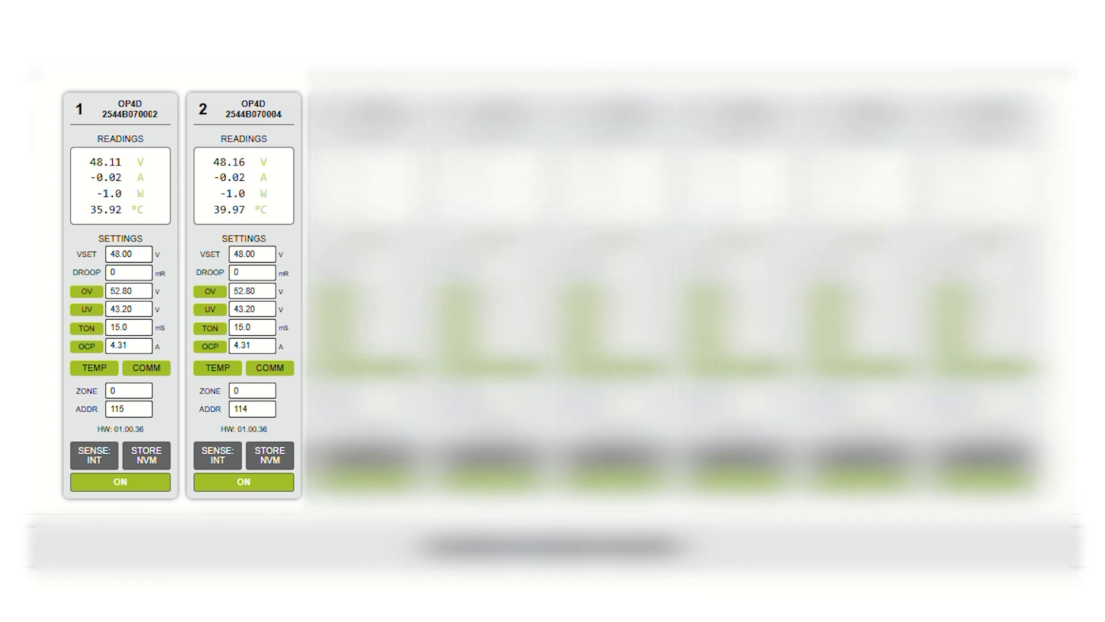
Step: Assign channels 5 through 8 to zone 4
double_click(741, 390)
type("4.31")
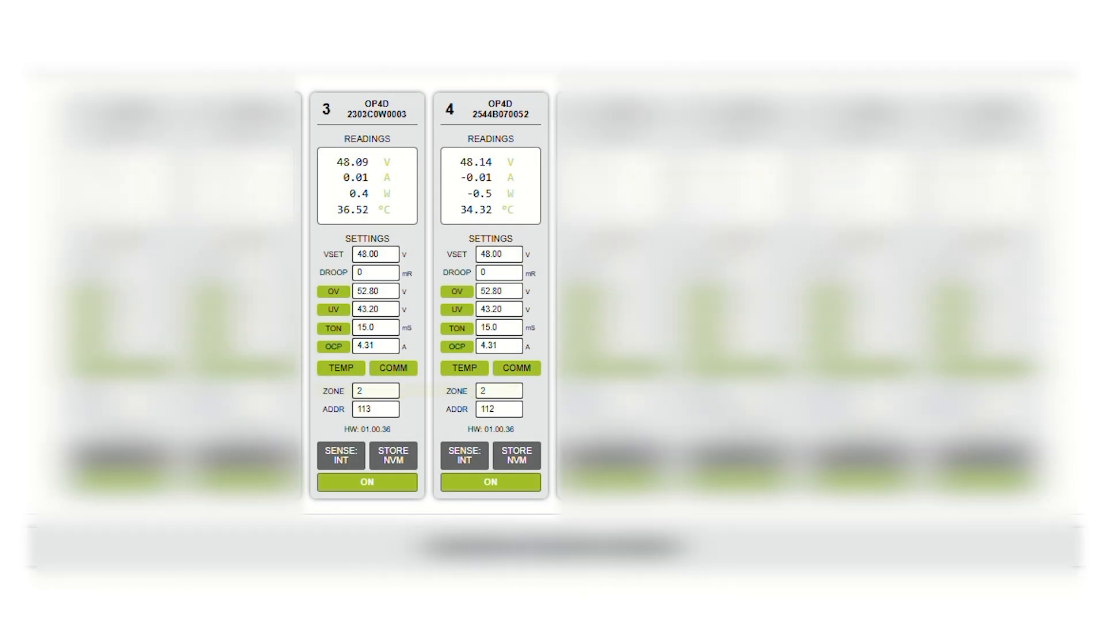
left_click(745, 410)
left_click_drag(871, 391, 819, 393)
type("4")
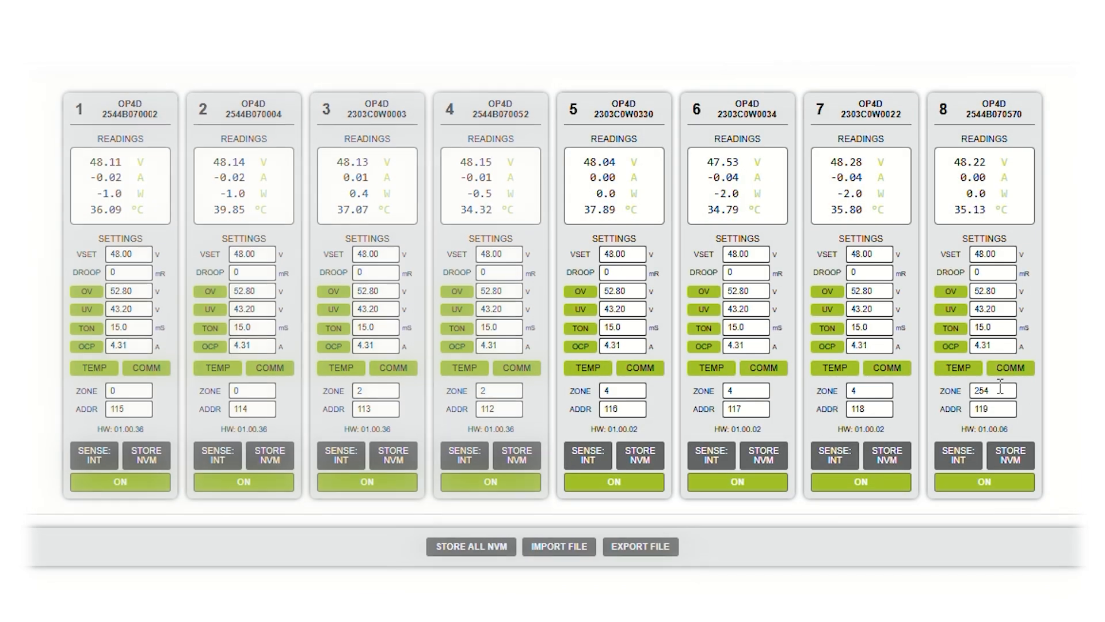
left_click_drag(1000, 390, 947, 397)
type("4")
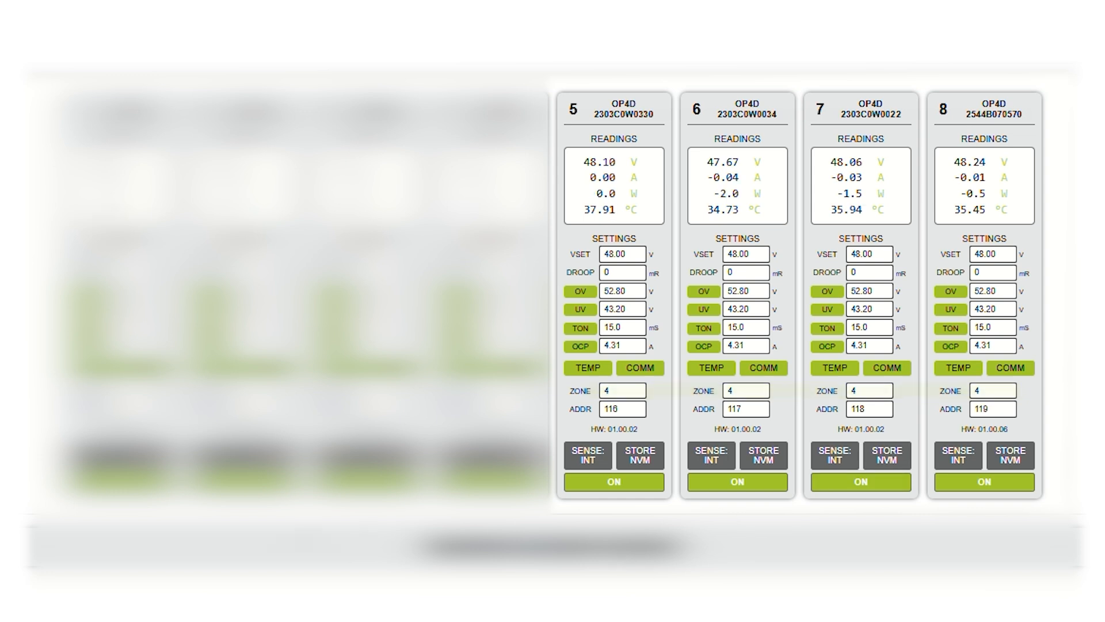
Step: Set VSET to 46 V for zone 0 through channel 1 and to 50 V for zone 2 through channel 3
left_click_drag(135, 254, 103, 264)
type("46.00")
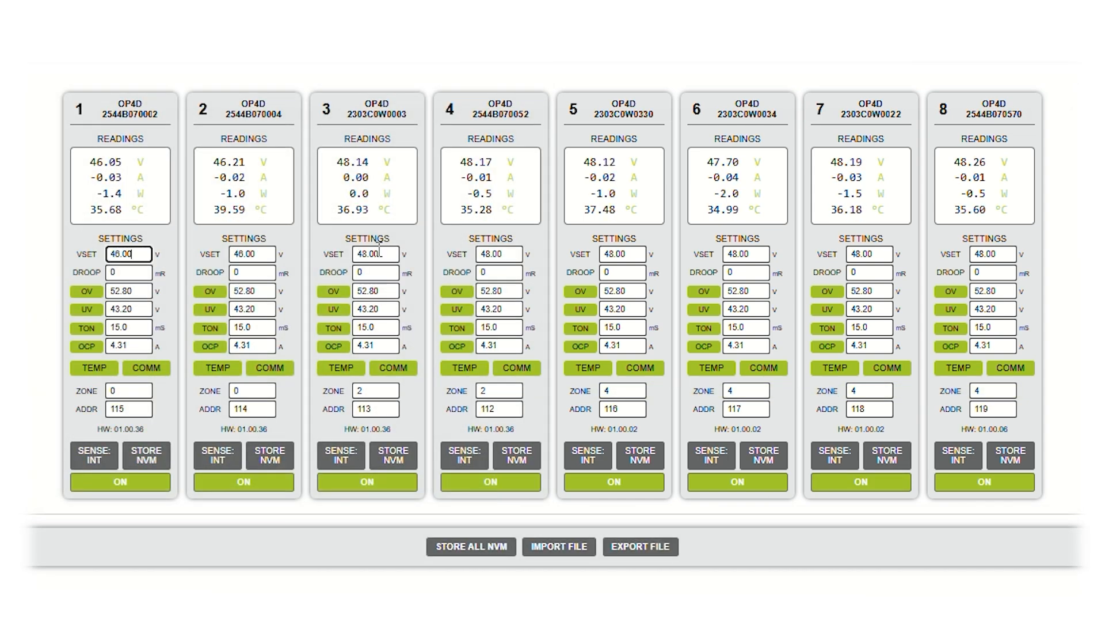
left_click_drag(379, 253, 348, 262)
type("50")
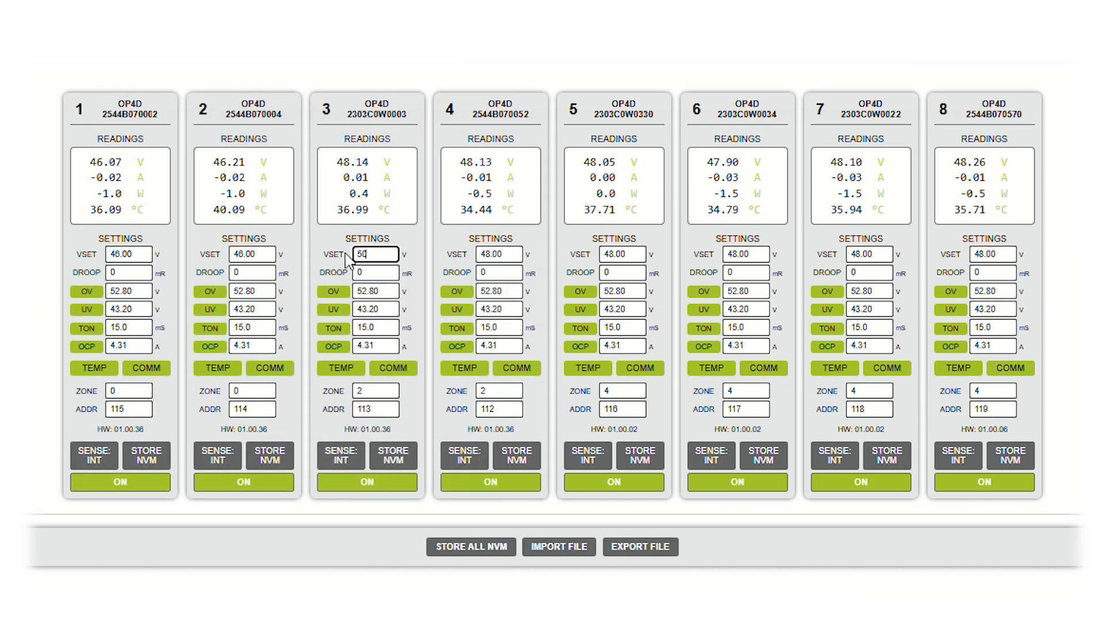
key("Return")
Step: Set VSET to 40 V for zone 4 through channel 5
left_click_drag(643, 253, 582, 259)
type("40")
key("Return")
left_click(660, 360)
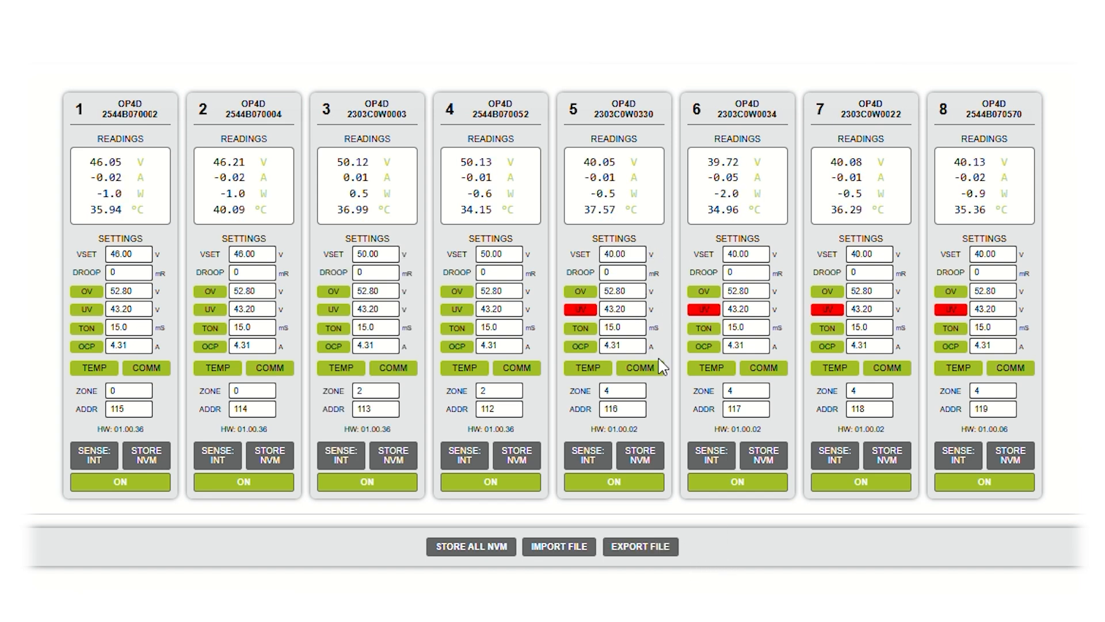
Step: Set the UV limit to 37 V and the OV limit to 43 V for zone 4 through channel 5
left_click_drag(629, 305, 576, 311)
type("37")
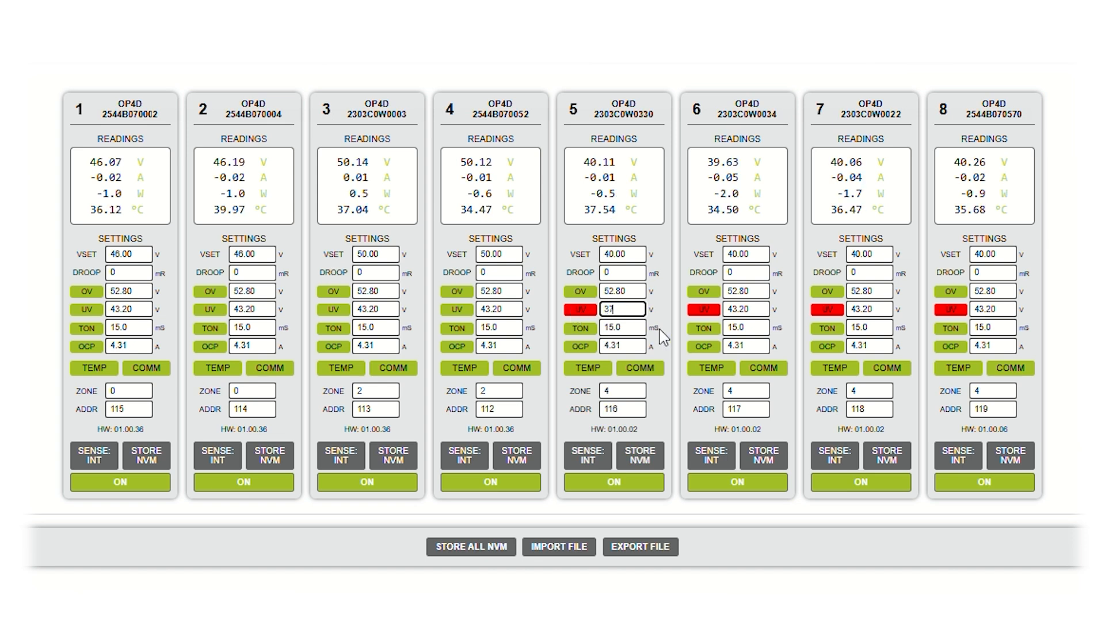
key("Return")
double_click(638, 291)
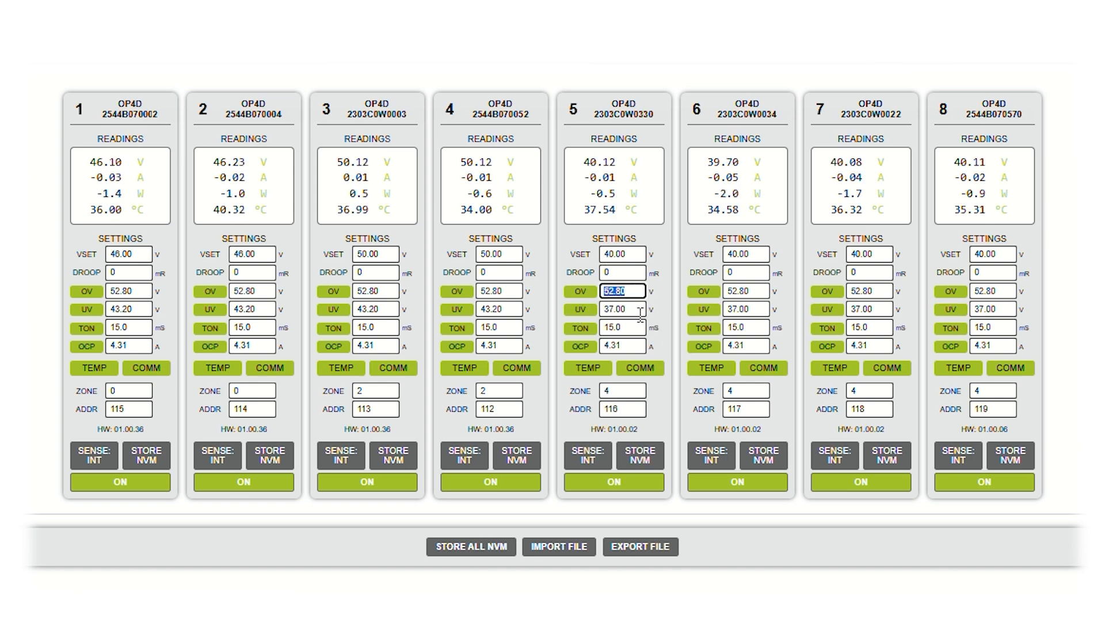
type("43")
key("Return")
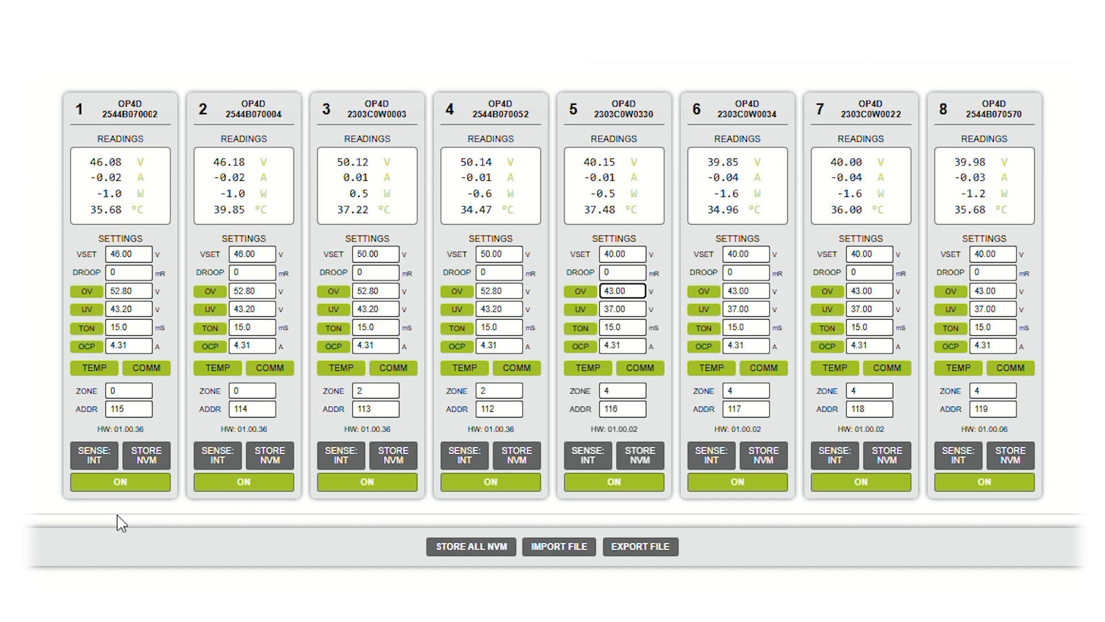
Step: Store channel 1's settings to NVM, and switch its sense mode to external and back to internal
left_click(160, 463)
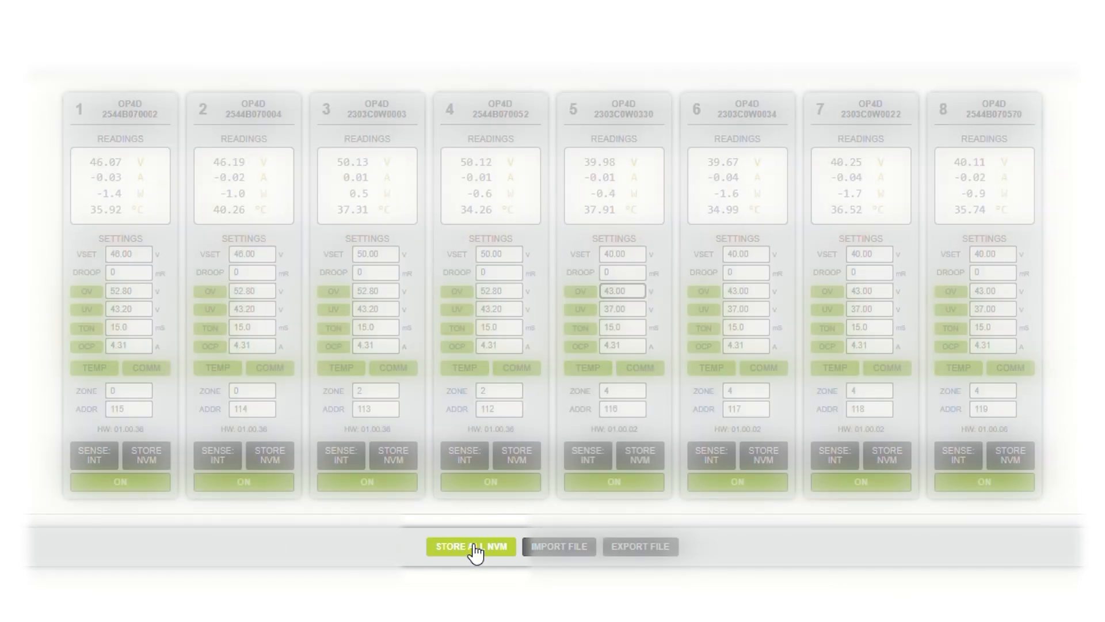
left_click(92, 454)
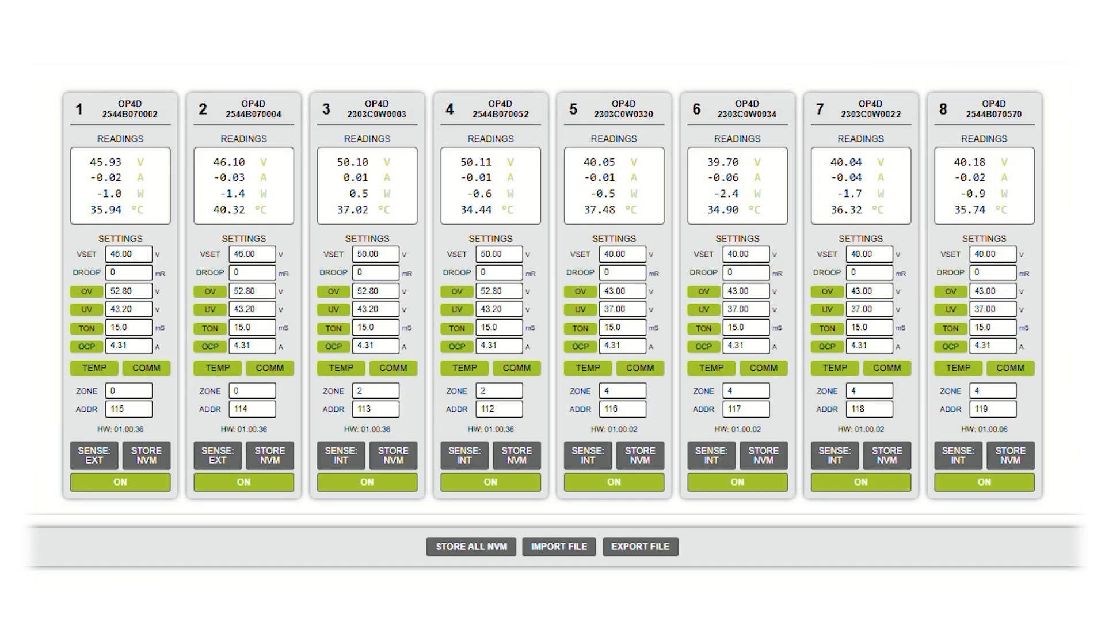
left_click(92, 458)
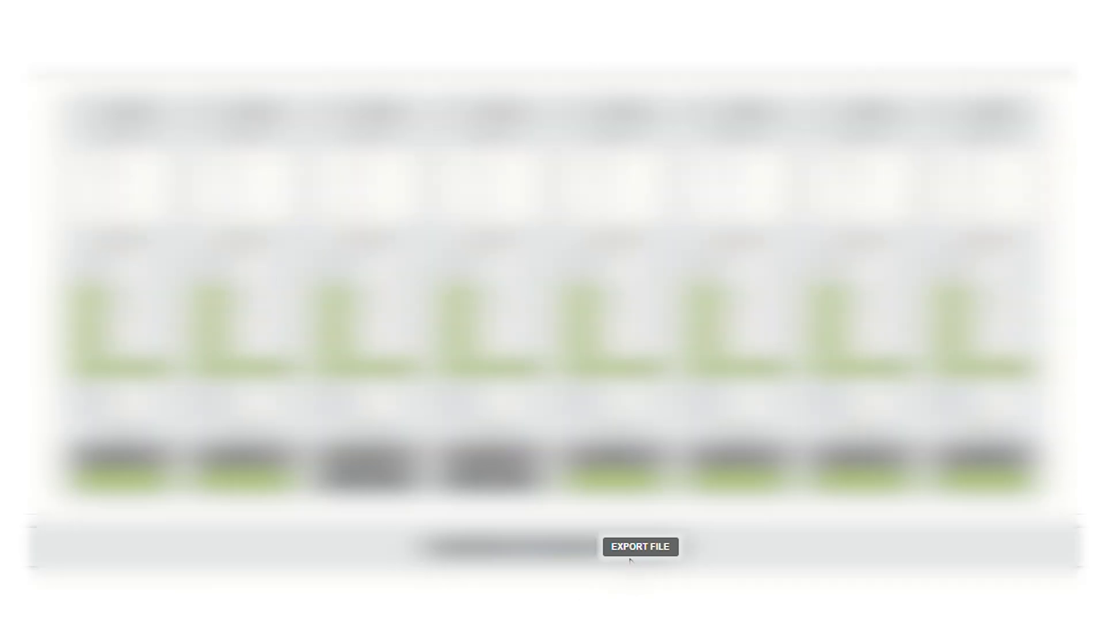
Step: Export the instrument settings to Downloads as a JSON file named CustomSettings.json
left_click(636, 548)
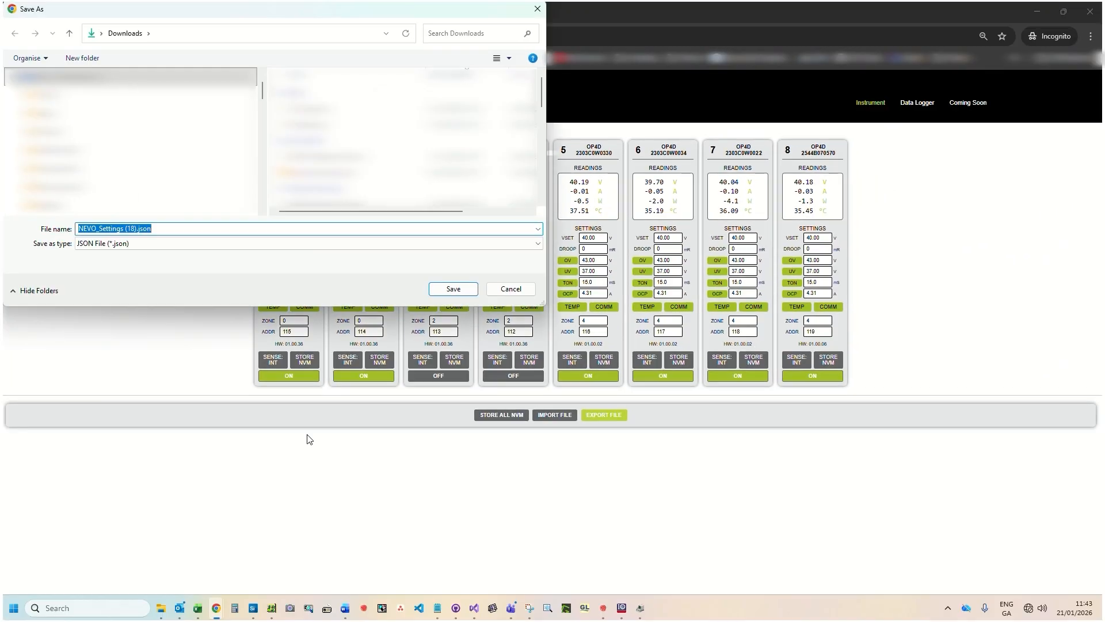
left_click(135, 228)
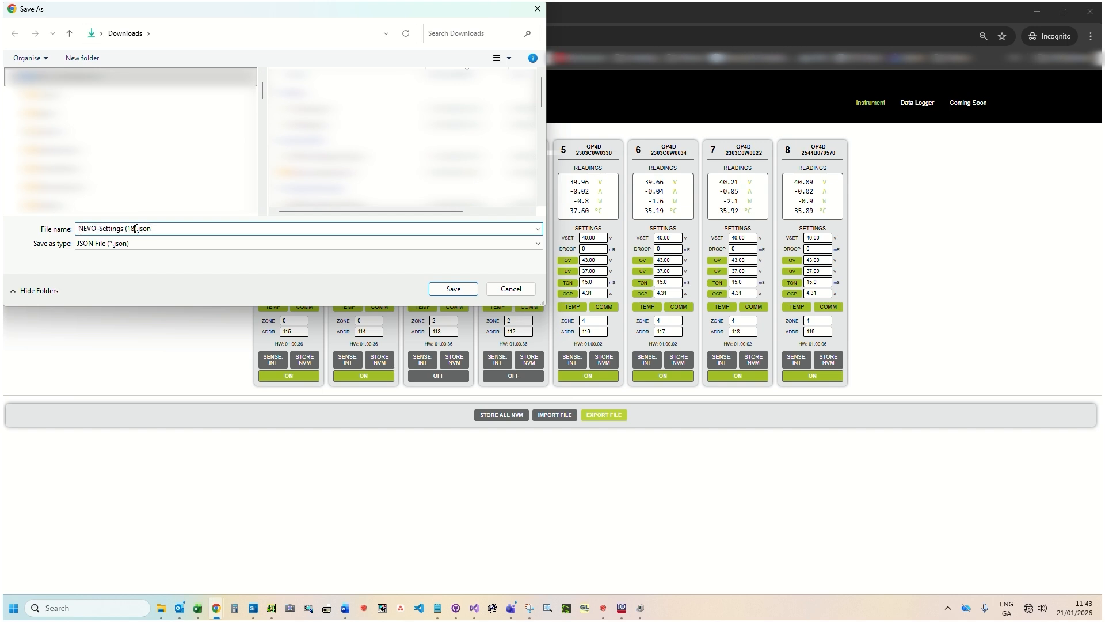
left_click_drag(137, 228, 74, 229)
type("Custom")
left_click(460, 293)
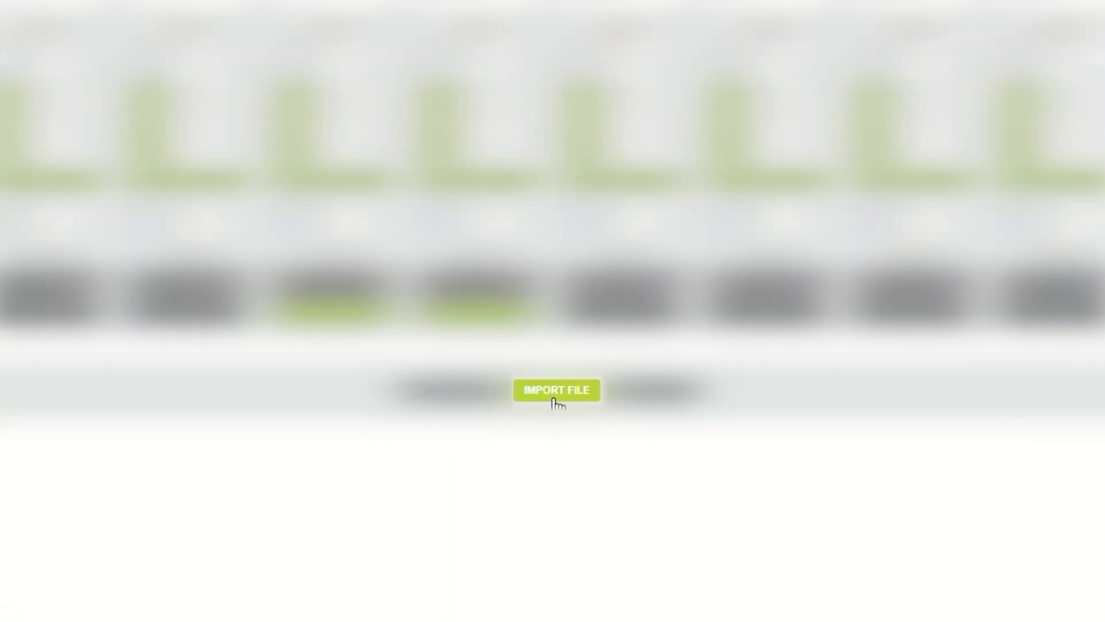
Step: Import the instrument settings from CustomSettings.json in the Downloads folder
left_click(553, 416)
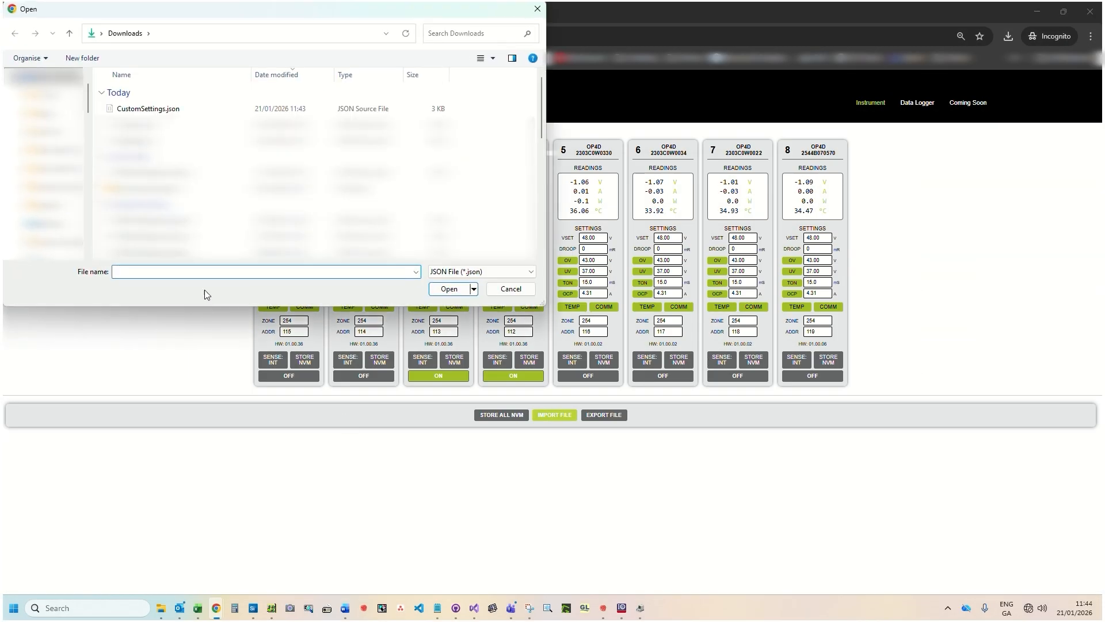
left_click(190, 110)
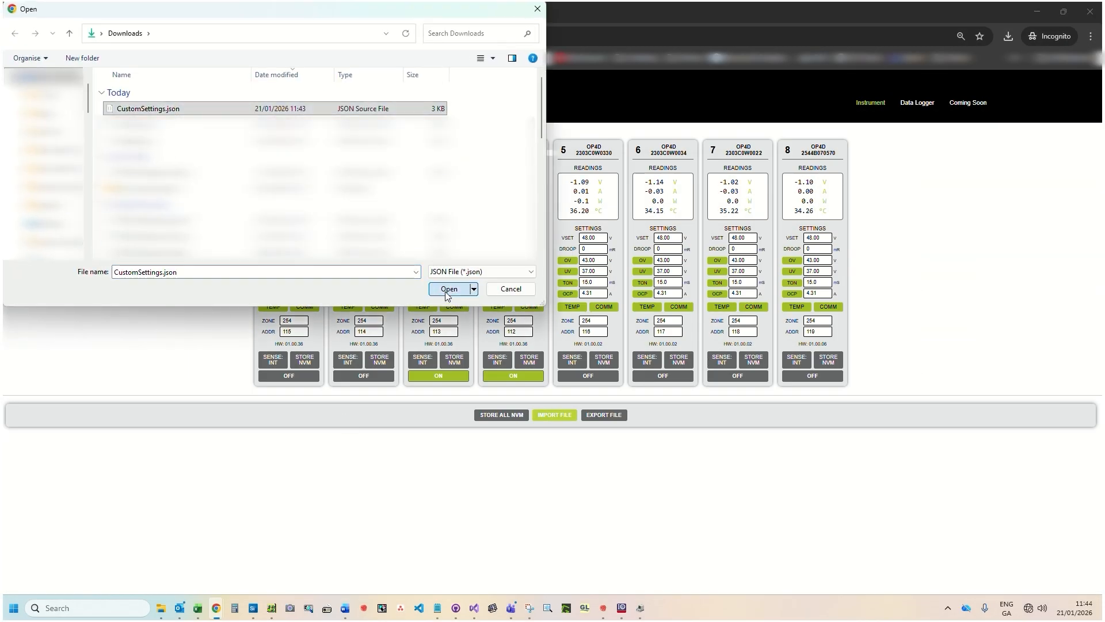
left_click(448, 289)
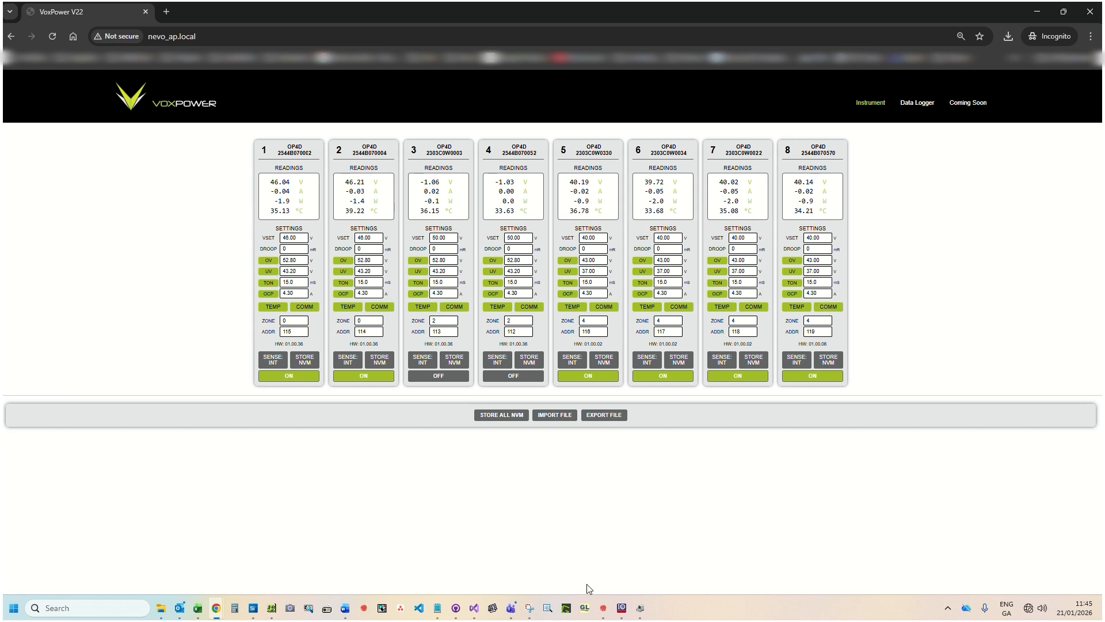
Step: Open the data logger and examine the voltage, current, power and temperature graphs of the channels
left_click(916, 103)
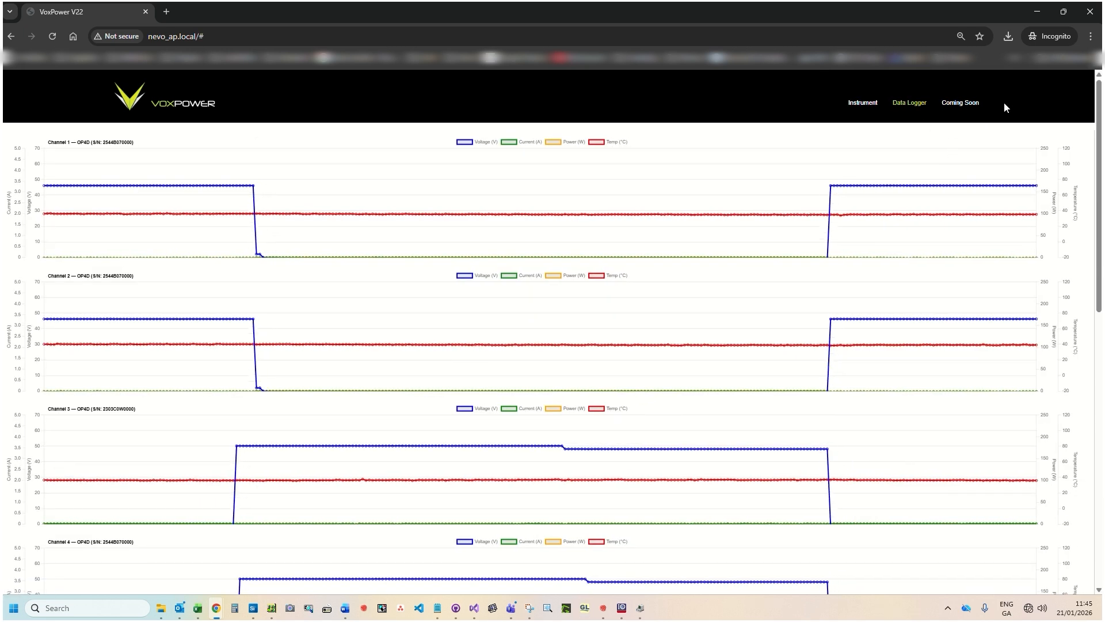
scroll(1087, 136, "down", 2)
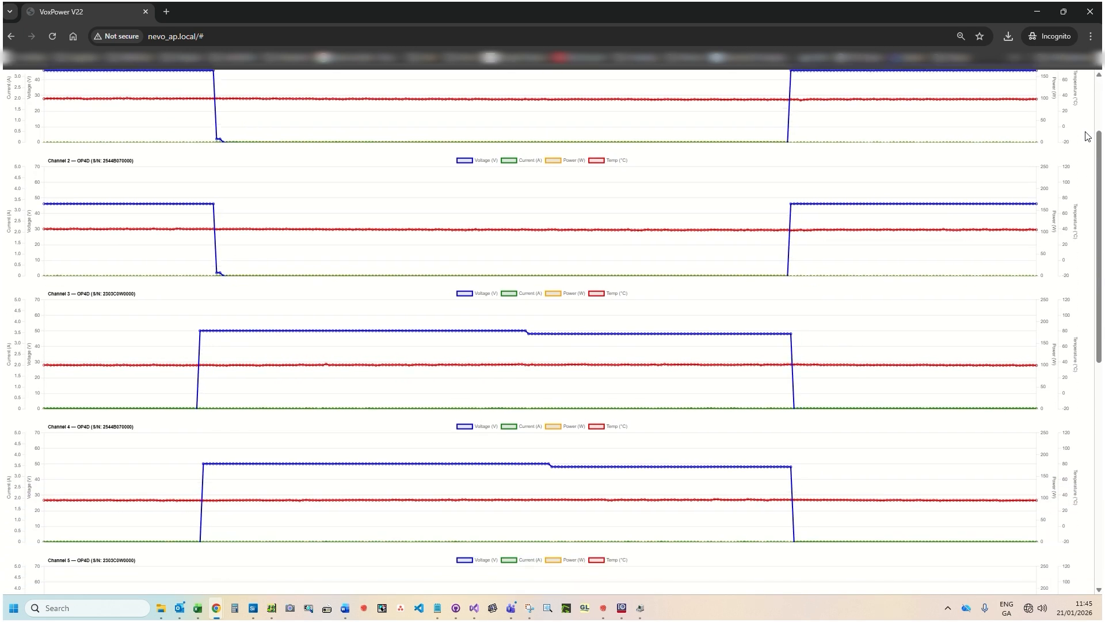
scroll(1086, 136, "down", 2)
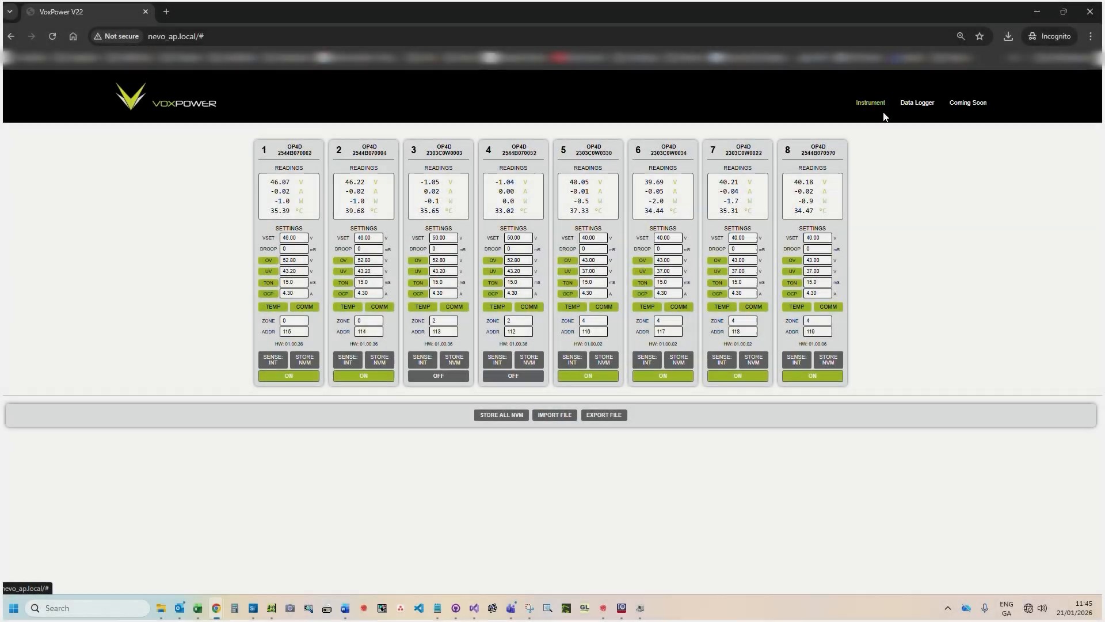